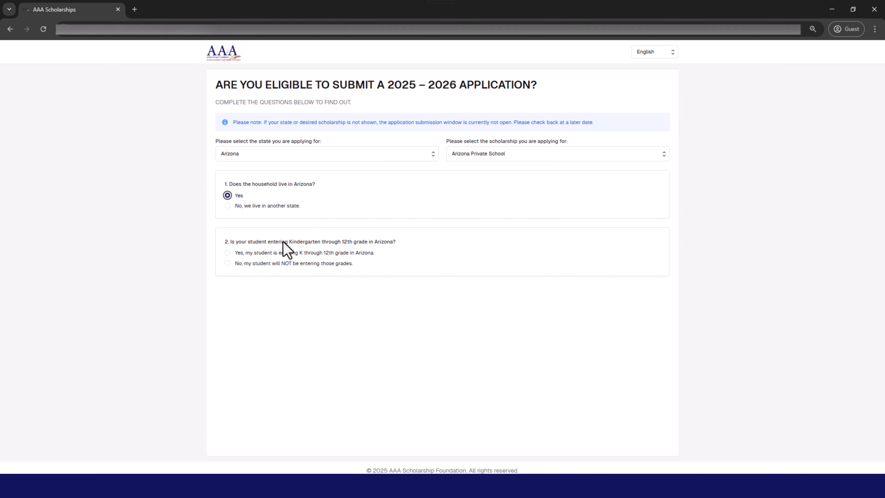
Answer the remaining eligibility questions with the qualifying options, choosing entering Kindergarten for the attendance requirement, and proceed to account creation.
{"action": "left_click", "coordinate": [259, 254]}
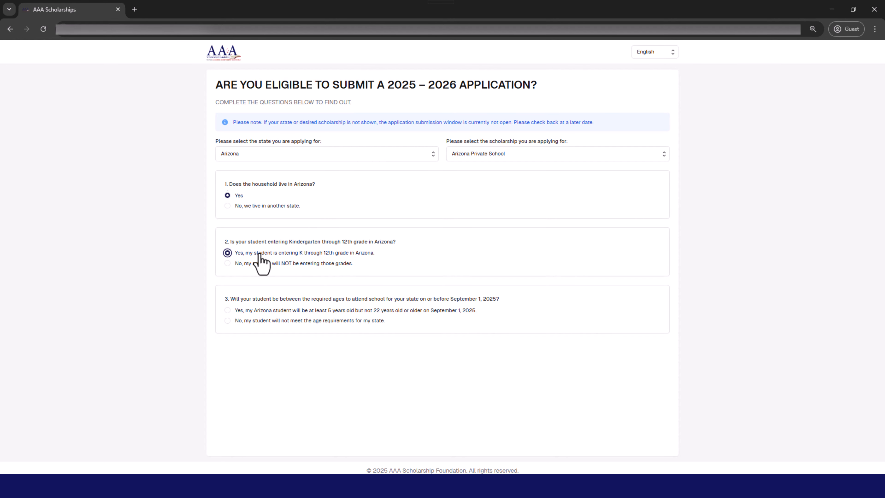
{"action": "left_click", "coordinate": [288, 310]}
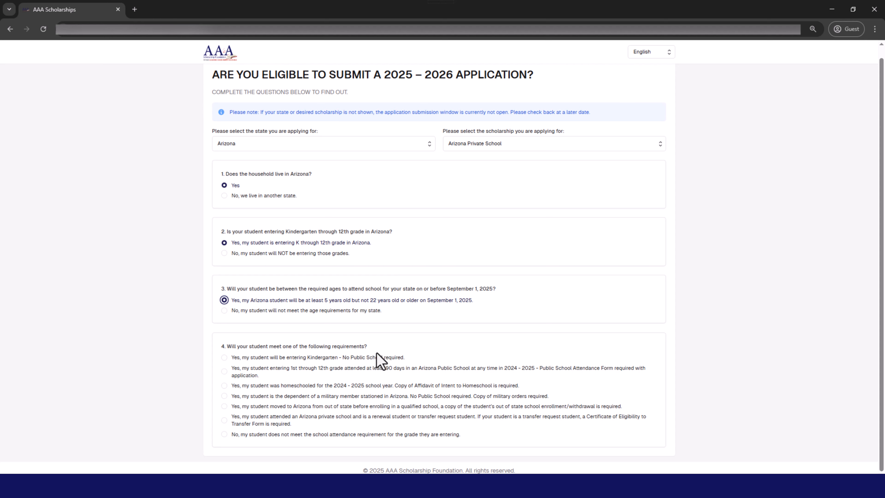
{"action": "left_click", "coordinate": [367, 359]}
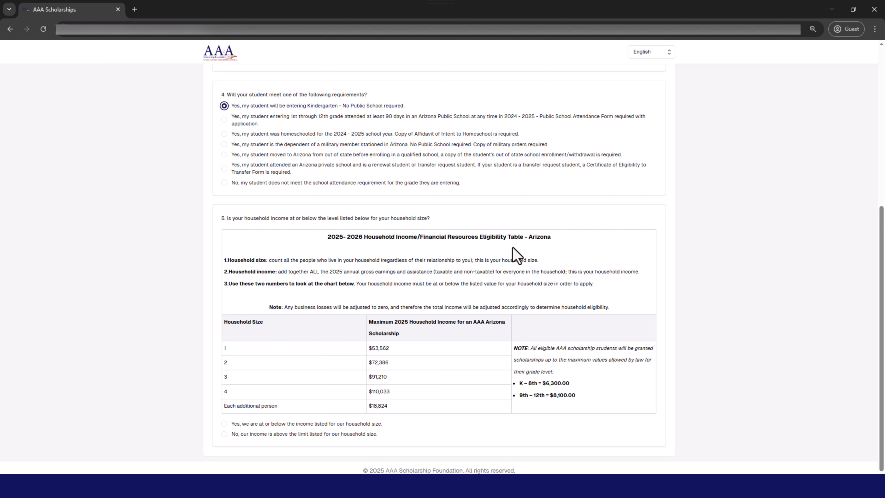
{"action": "left_click", "coordinate": [334, 423]}
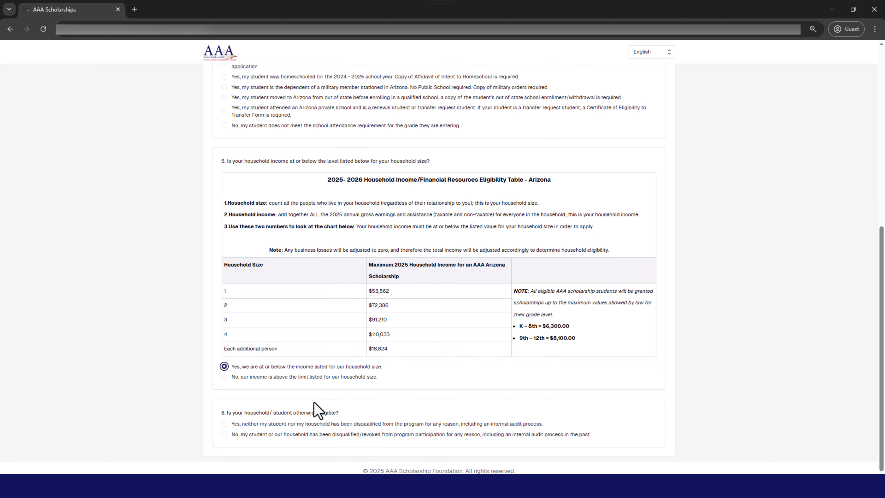
{"action": "left_click", "coordinate": [295, 424]}
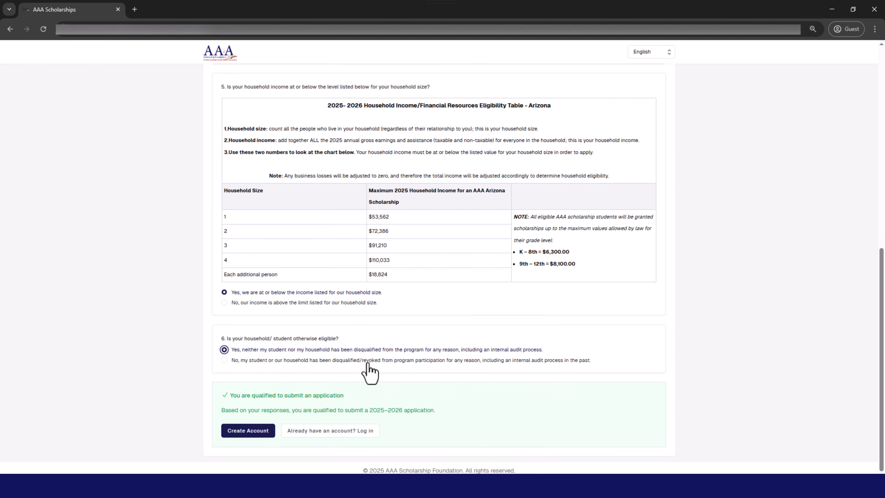
{"action": "left_click", "coordinate": [248, 431]}
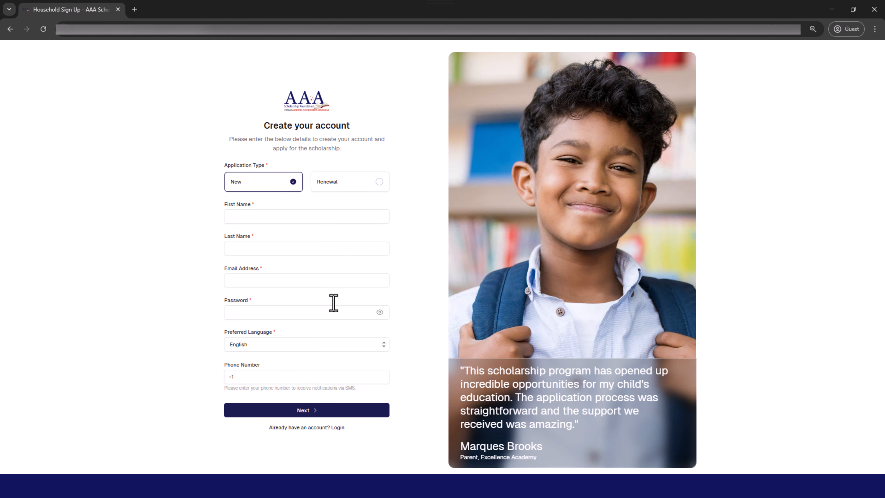
Complete the new-applicant sign-up with the parent's first and last name, e-mail address and account password, keeping English, and submit it.
{"action": "left_click", "coordinate": [285, 216]}
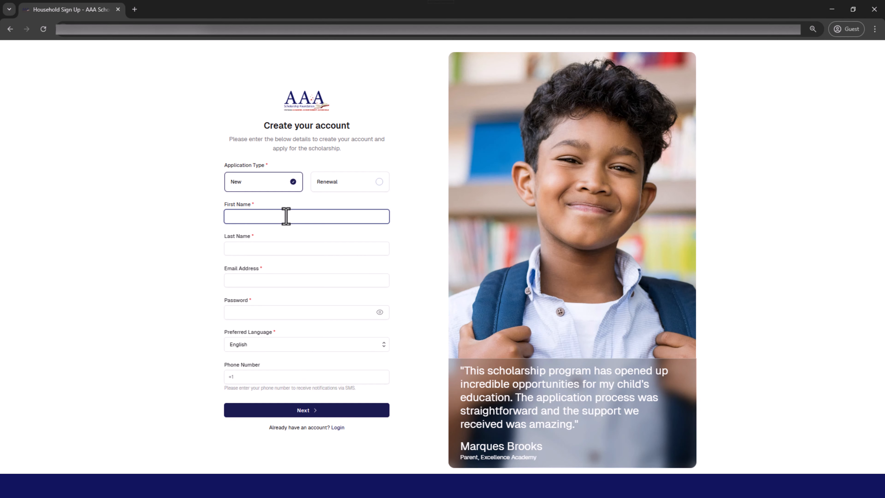
{"action": "key", "text": "Tab"}
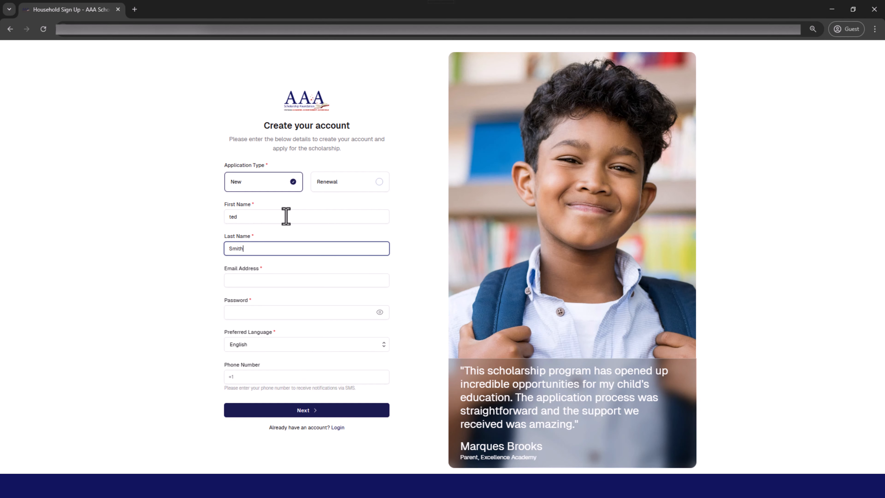
{"action": "key", "text": "Tab"}
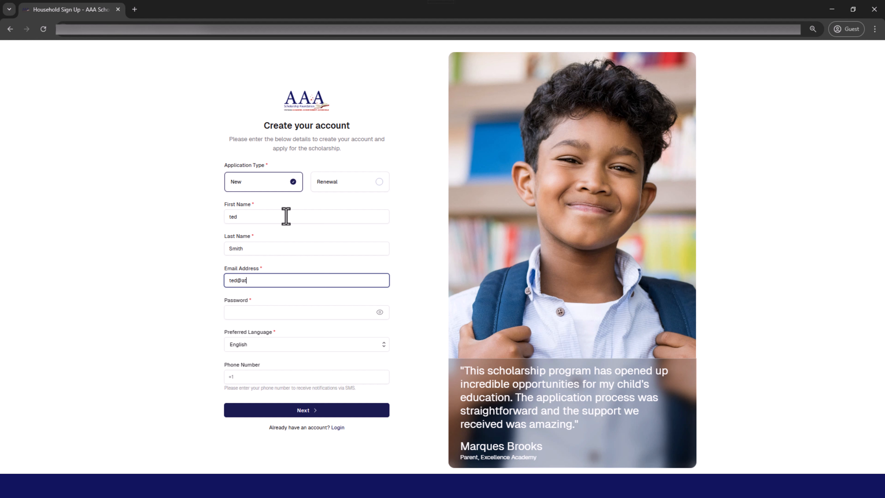
{"action": "key", "text": "Tab"}
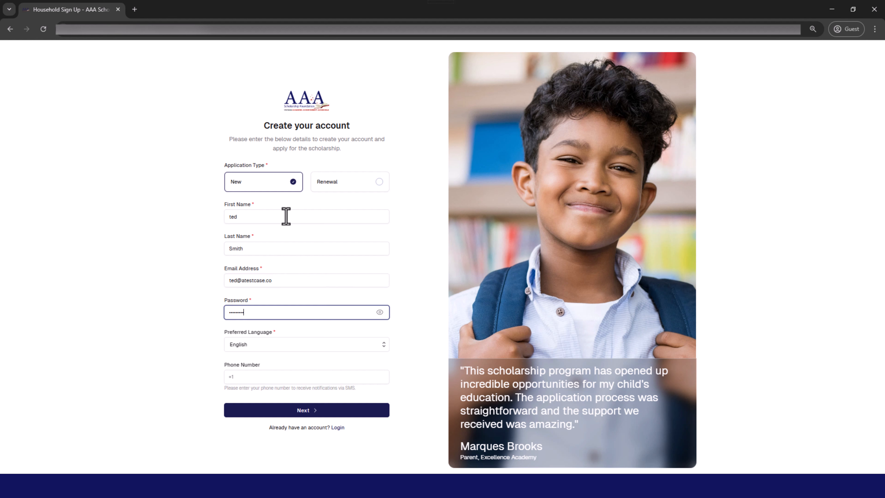
{"action": "left_click", "coordinate": [287, 345]}
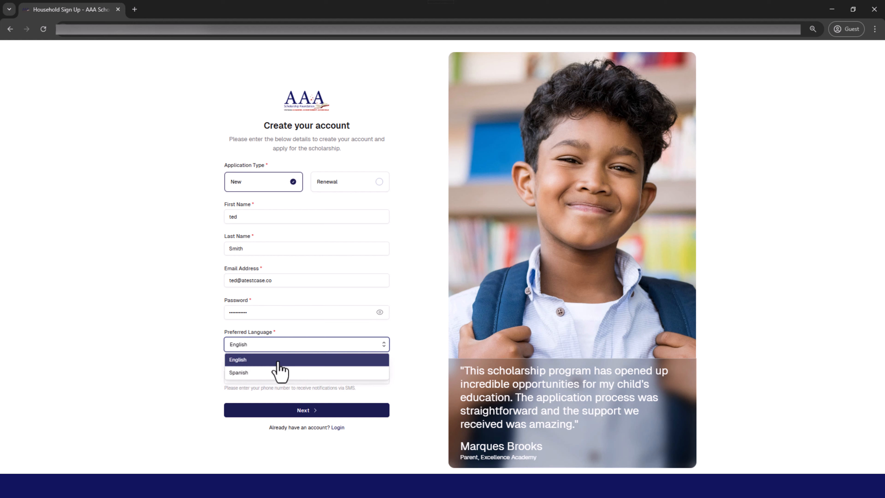
{"action": "left_click", "coordinate": [421, 337]}
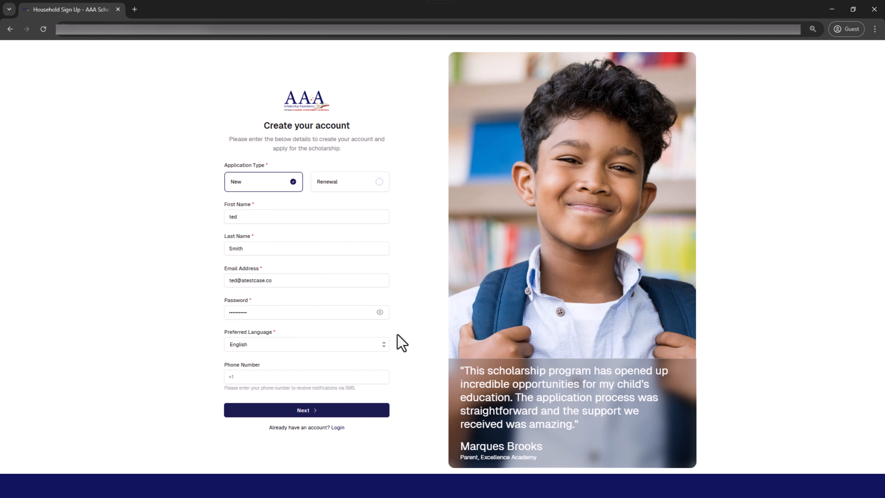
{"action": "left_click", "coordinate": [301, 412]}
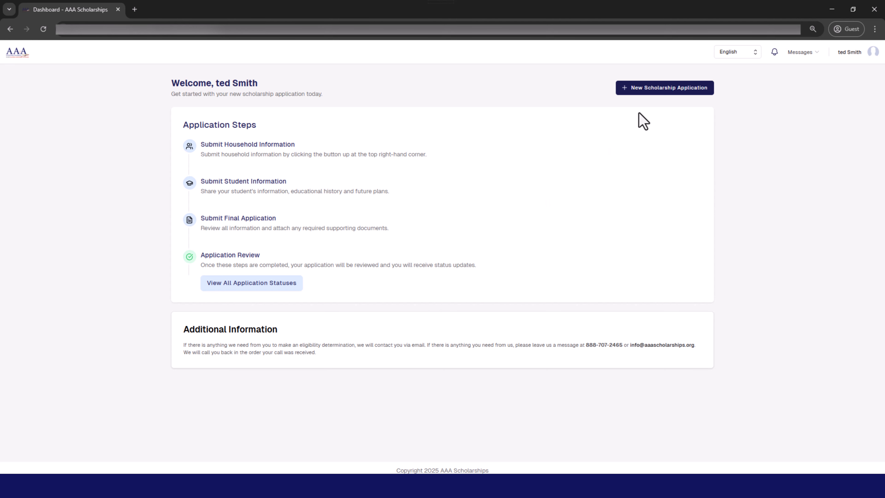
Create a new scholarship application for the state of Arizona with the Arizona Private School scholarship.
{"action": "left_click", "coordinate": [662, 91]}
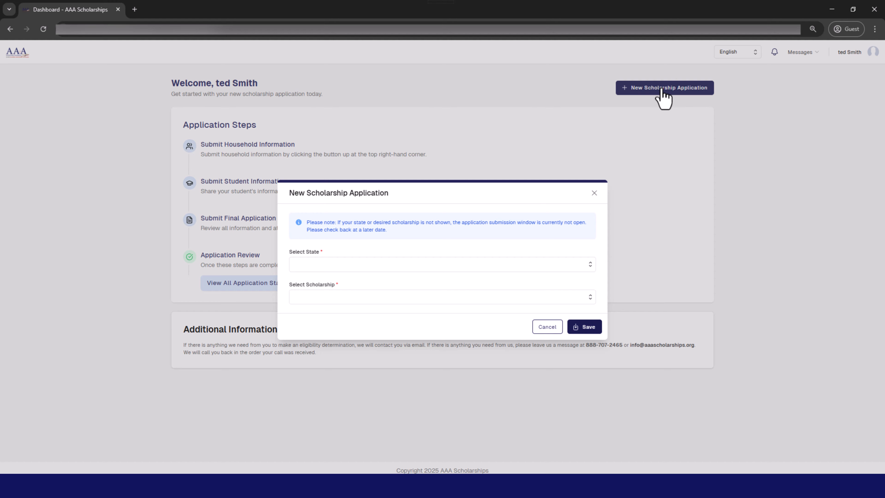
{"action": "left_click", "coordinate": [412, 262]}
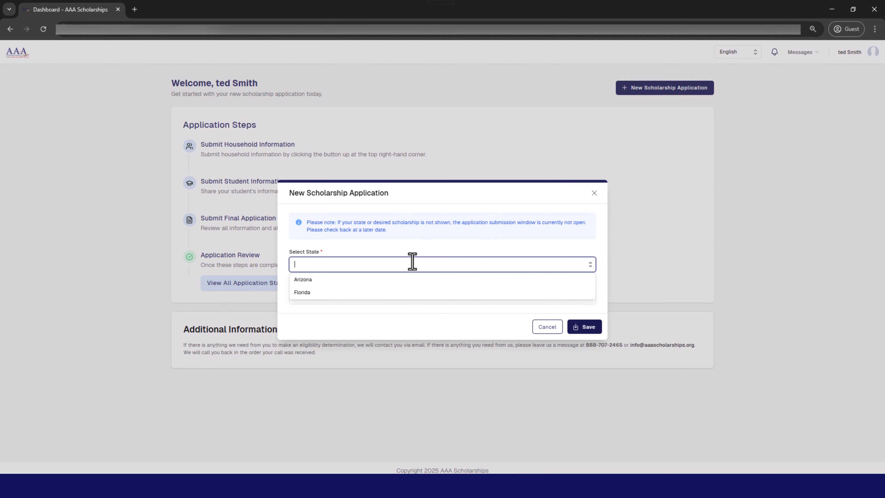
{"action": "left_click", "coordinate": [380, 281]}
{"action": "left_click", "coordinate": [370, 297]}
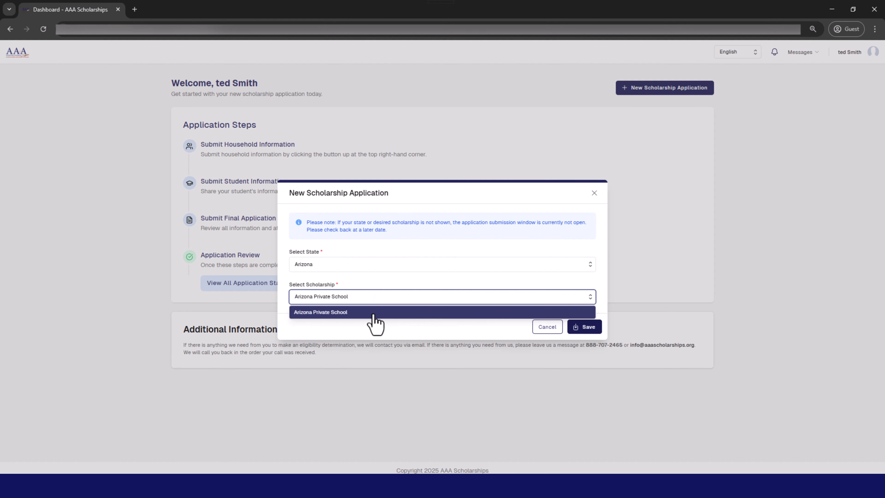
{"action": "left_click", "coordinate": [582, 327]}
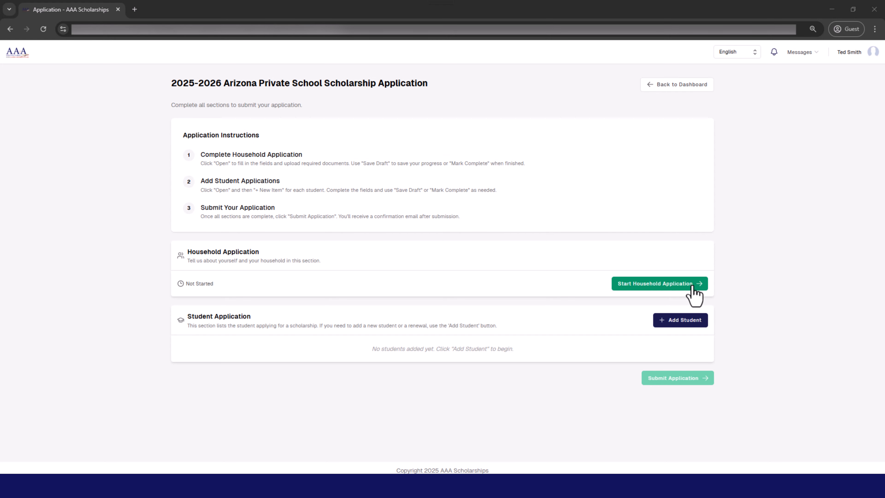
Open the household application and enter Parent A's first name, last name and Social Security number, with Father as the relationship.
{"action": "left_click", "coordinate": [692, 284]}
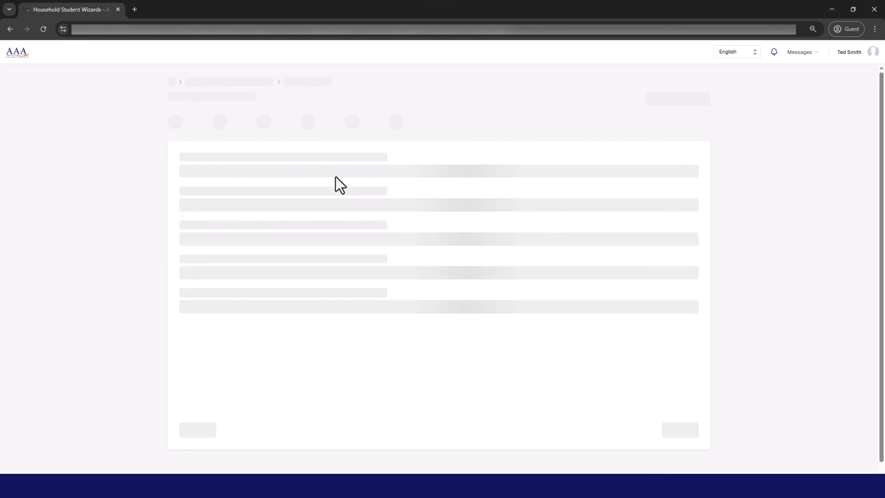
{"action": "left_click", "coordinate": [233, 197]}
{"action": "type", "text": "Ted"}
{"action": "key", "text": "Tab"}
{"action": "key", "text": "Tab"}
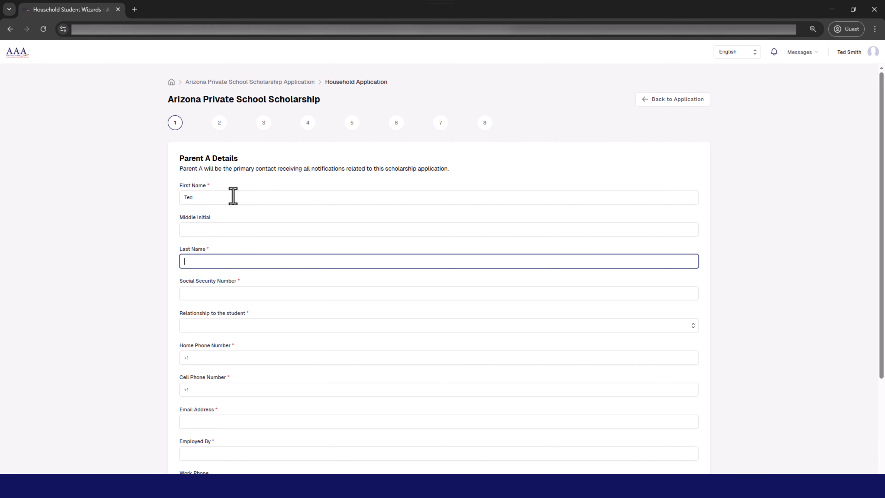
{"action": "key", "text": "Tab"}
{"action": "type", "text": "123-45-6897"}
{"action": "key", "text": "Tab"}
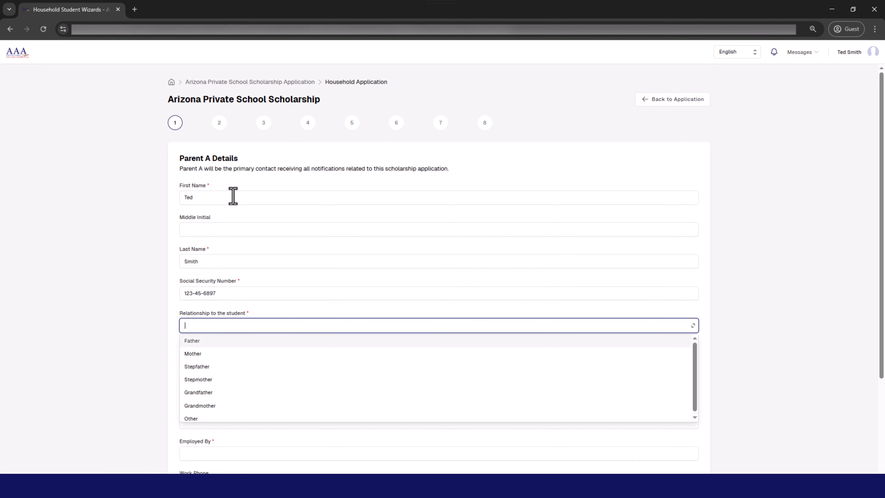
{"action": "left_click", "coordinate": [390, 341]}
Enter Parent A's home phone, cell phone and e-mail address, and set the employer to ABC Company.
{"action": "left_click", "coordinate": [262, 355]}
{"action": "type", "text": "555) 121-1234"}
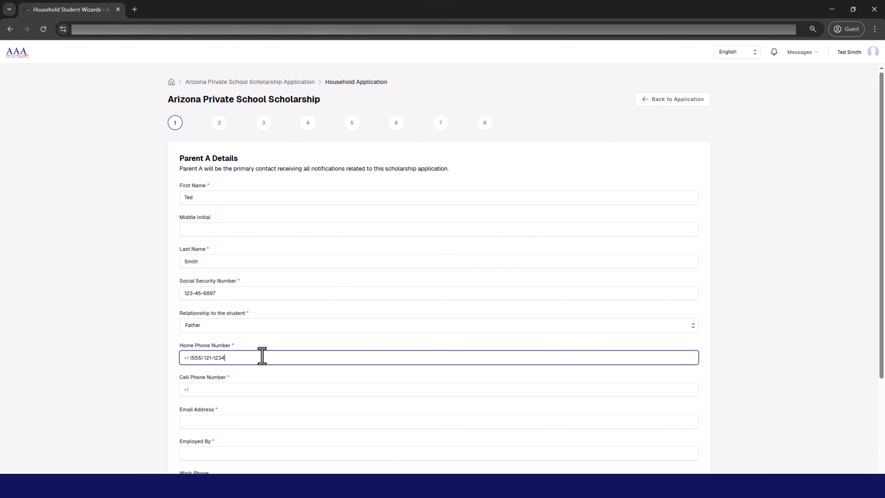
{"action": "key", "text": "Tab"}
{"action": "type", "text": "55"}
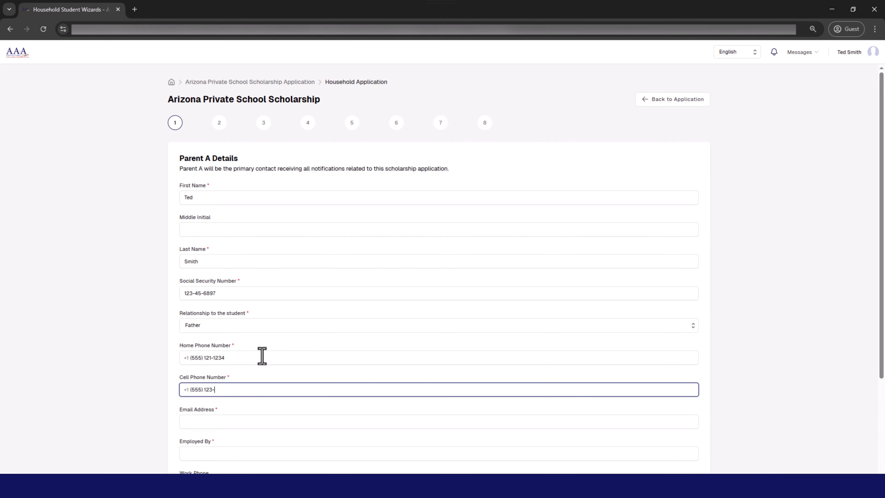
{"action": "key", "text": "Tab"}
{"action": "type", "text": "te"}
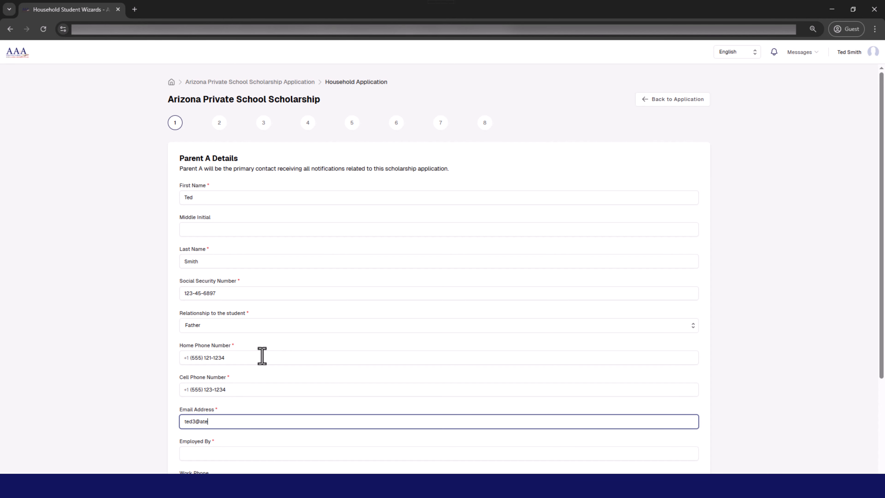
{"action": "key", "text": "Tab"}
{"action": "type", "text": "ABC Co"}
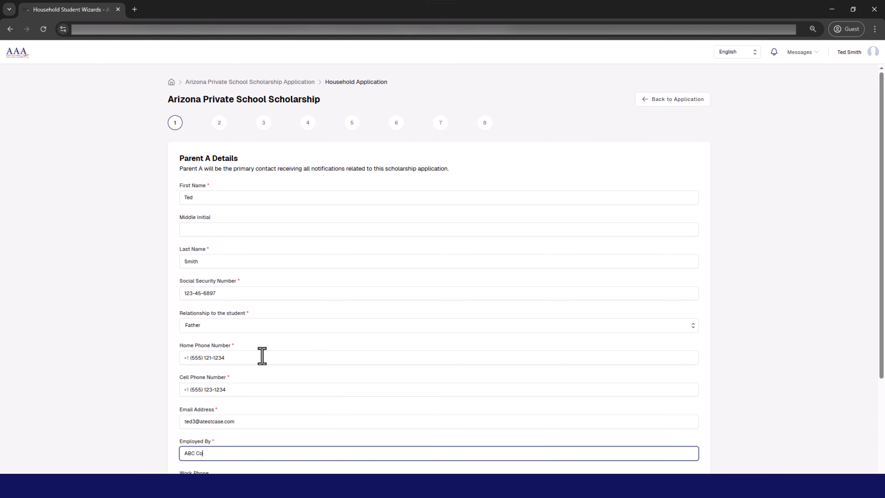
{"action": "type", "text": "mpany"}
{"action": "key", "text": "Tab"}
{"action": "key", "text": "Tab"}
Set Parent A's marital status to Single, Never married and continue past Parent B with No selected.
{"action": "left_click", "coordinate": [360, 390]}
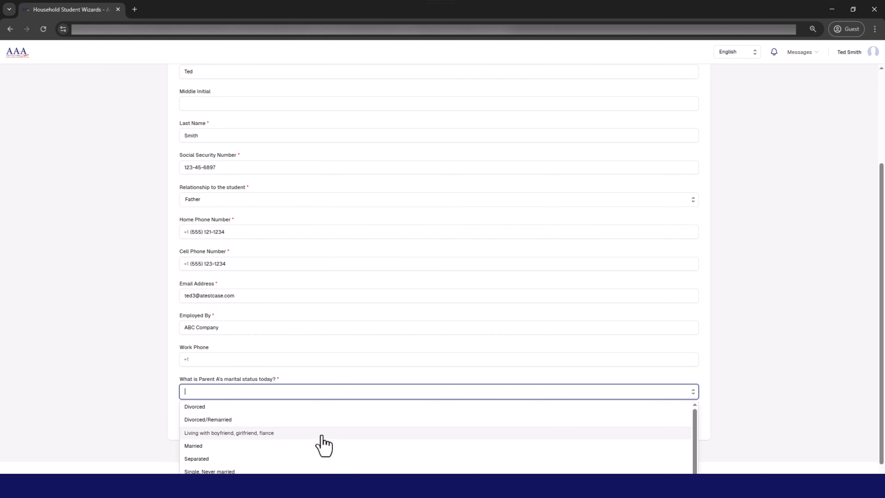
{"action": "left_click", "coordinate": [544, 470]}
{"action": "left_click", "coordinate": [674, 421]}
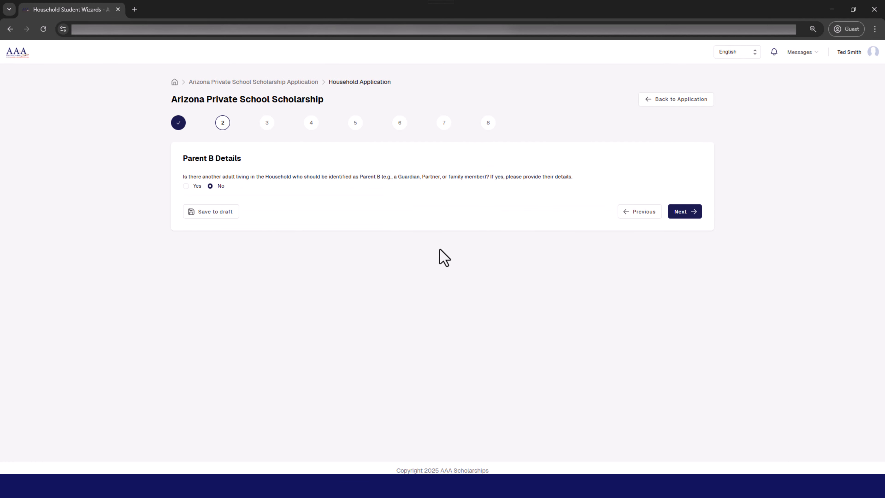
{"action": "left_click", "coordinate": [680, 214]}
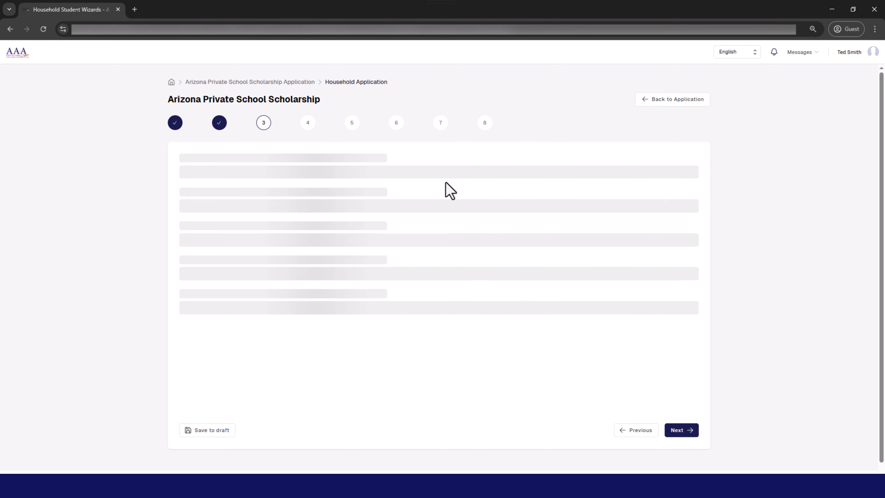
Fill in the household's physical address using the suggested Tempe street address and continue to the household details.
{"action": "left_click", "coordinate": [219, 234]}
{"action": "type", "text": "10"}
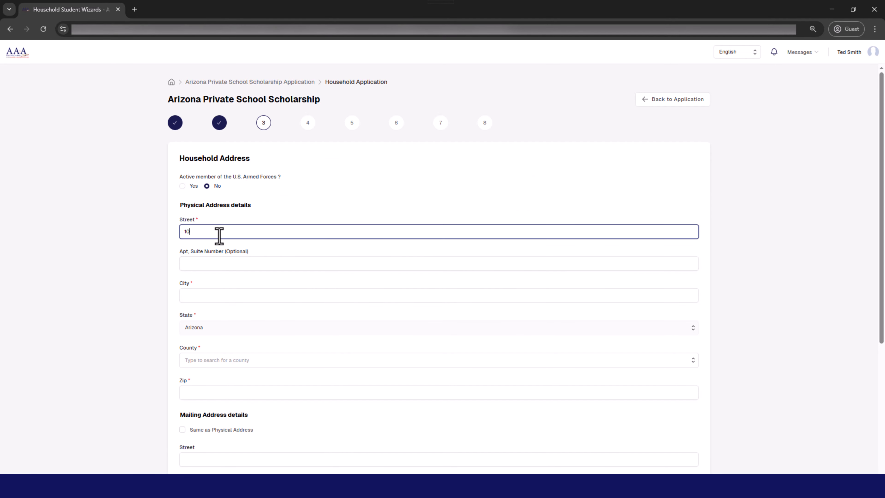
{"action": "type", "text": "50 E"}
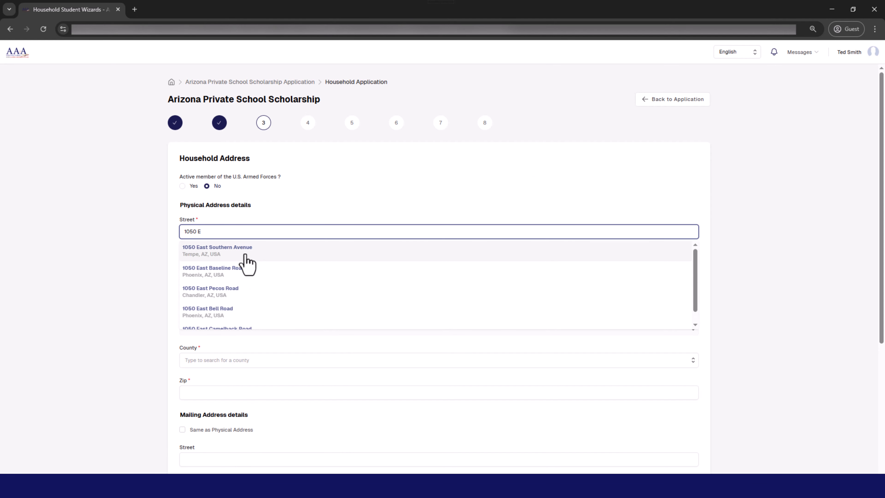
{"action": "left_click", "coordinate": [257, 256]}
{"action": "scroll", "coordinate": [674, 449], "scroll_direction": "down", "scroll_amount": 5}
{"action": "left_click", "coordinate": [674, 420]}
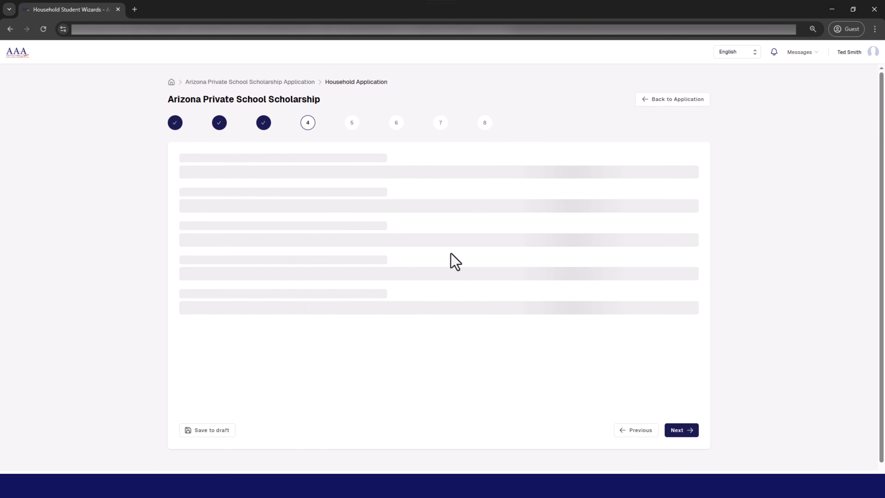
Set the home language to English and the 2024 household counts to 1 parent, 1 child and 0 other people.
{"action": "left_click", "coordinate": [209, 188]}
{"action": "left_click", "coordinate": [208, 204]}
{"action": "left_click", "coordinate": [217, 222]}
{"action": "type", "text": "1"}
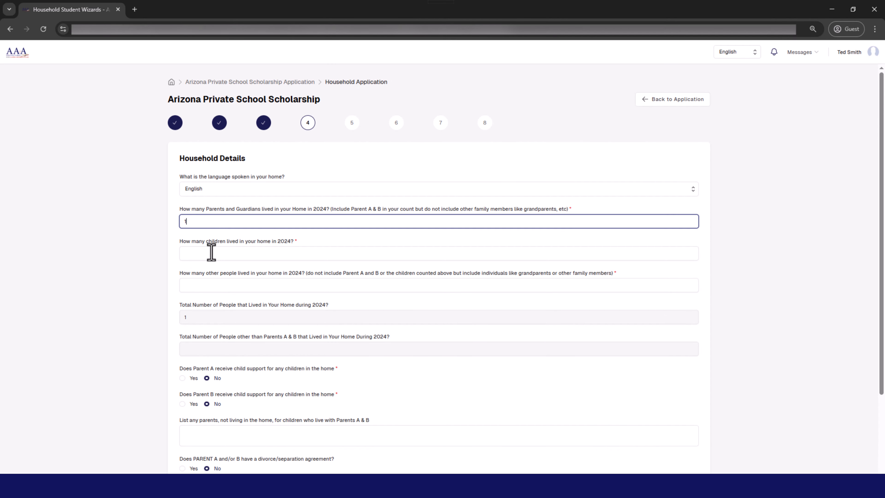
{"action": "left_click", "coordinate": [211, 253]}
{"action": "type", "text": "1"}
{"action": "left_click", "coordinate": [204, 289]}
{"action": "type", "text": "0"}
Enter Person 1's first and last name, age 14, and Child/Stepchild as the relationship to Parent A.
{"action": "left_click", "coordinate": [221, 418]}
{"action": "type", "text": "Ji"}
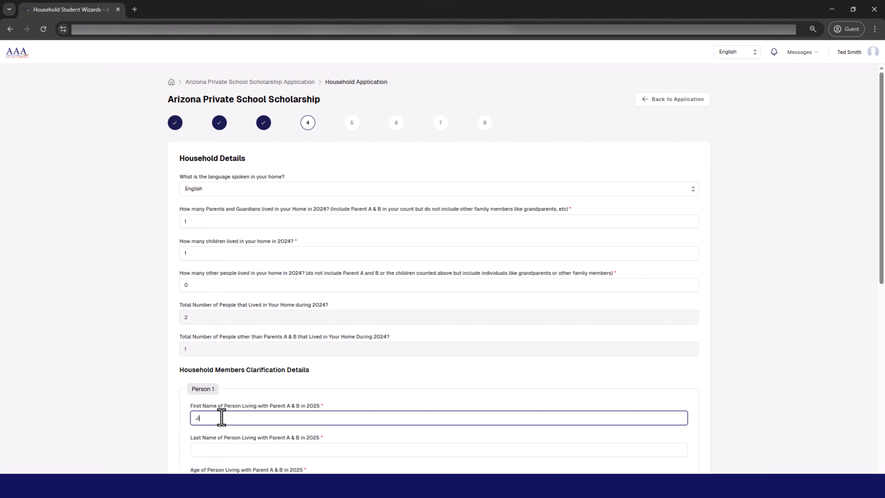
{"action": "type", "text": "mmy"}
{"action": "key", "text": "Tab"}
{"action": "key", "text": "Tab"}
{"action": "type", "text": "14"}
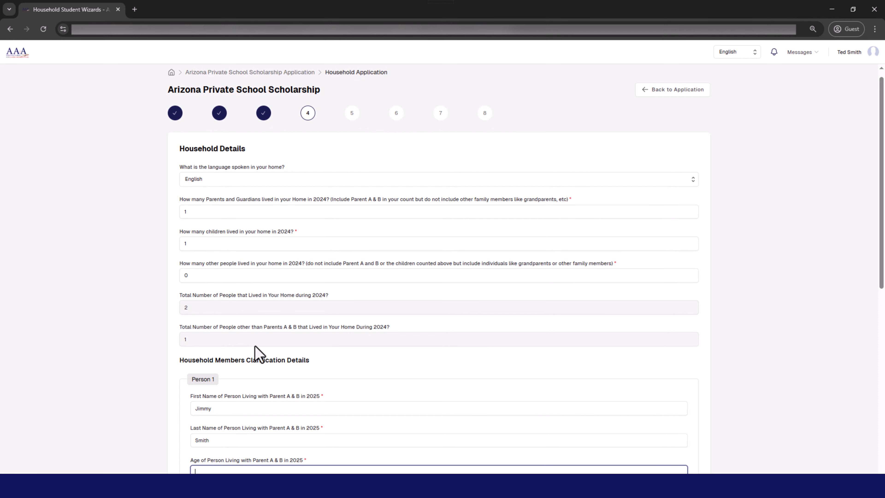
{"action": "scroll", "coordinate": [253, 352], "scroll_direction": "down", "scroll_amount": 4}
{"action": "left_click", "coordinate": [270, 364]}
{"action": "left_click", "coordinate": [249, 381]}
Enter 14 as the length of time Person 1 has lived with Parent A.
{"action": "scroll", "coordinate": [283, 338], "scroll_direction": "down", "scroll_amount": 4}
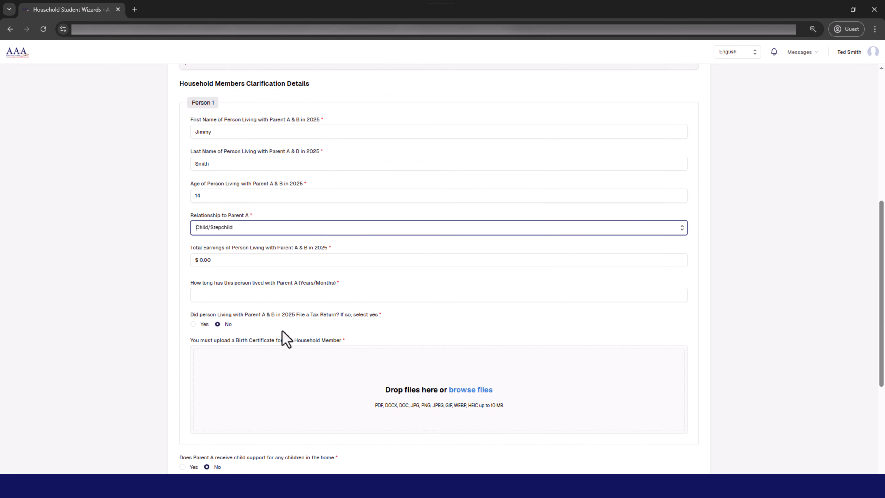
{"action": "left_click", "coordinate": [360, 294]}
{"action": "type", "text": "14"}
Upload Test Document as Person 1's birth certificate and continue to the housing details.
{"action": "left_click", "coordinate": [481, 389]}
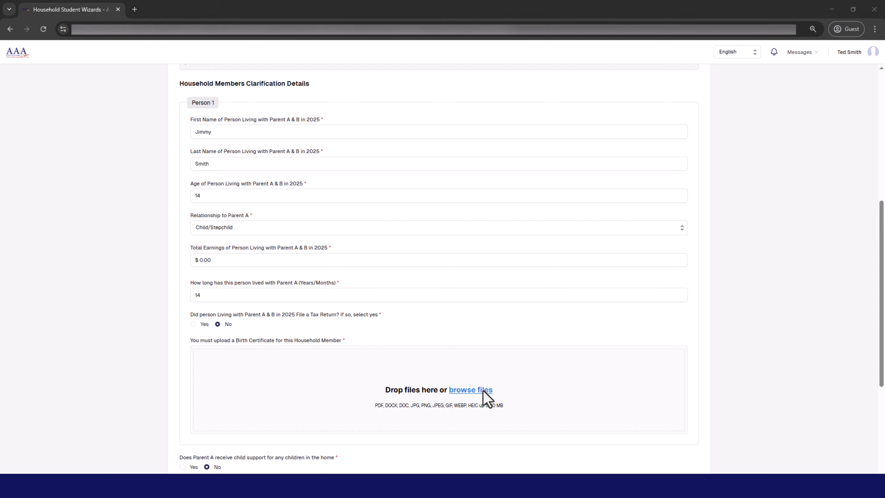
{"action": "left_click", "coordinate": [307, 118]}
{"action": "left_click", "coordinate": [788, 465]}
{"action": "scroll", "coordinate": [533, 393], "scroll_direction": "down", "scroll_amount": 5}
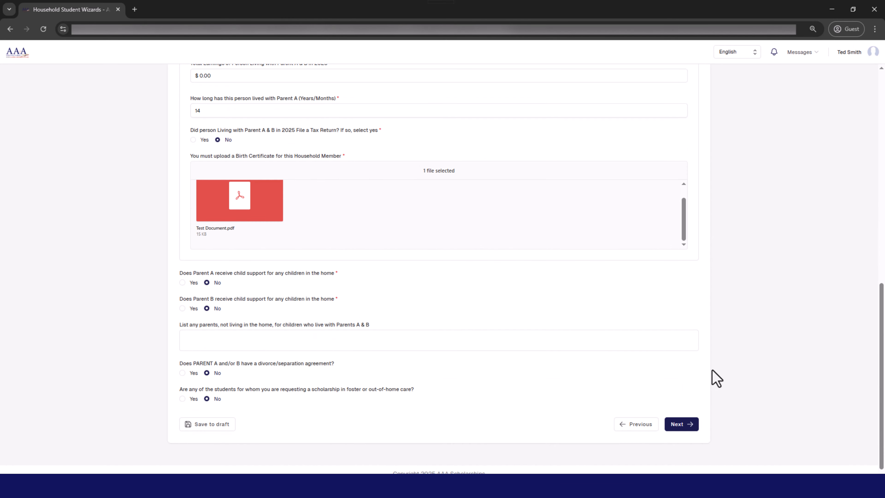
{"action": "left_click", "coordinate": [677, 422]}
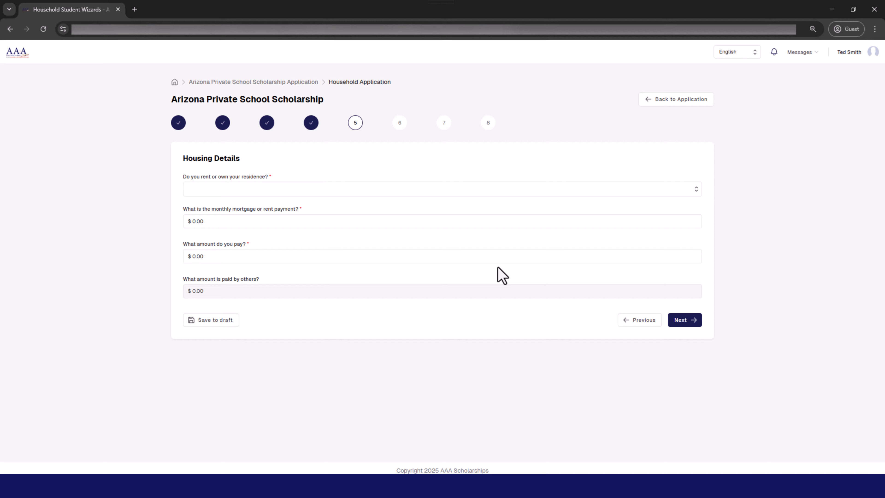
Fill in the housing details as Rent, with $1,450.00 for both the monthly payment and the amount paid, and continue to taxable income.
{"action": "left_click", "coordinate": [312, 188]}
{"action": "left_click", "coordinate": [298, 202]}
{"action": "left_click", "coordinate": [250, 222]}
{"action": "type", "text": "1,45"}
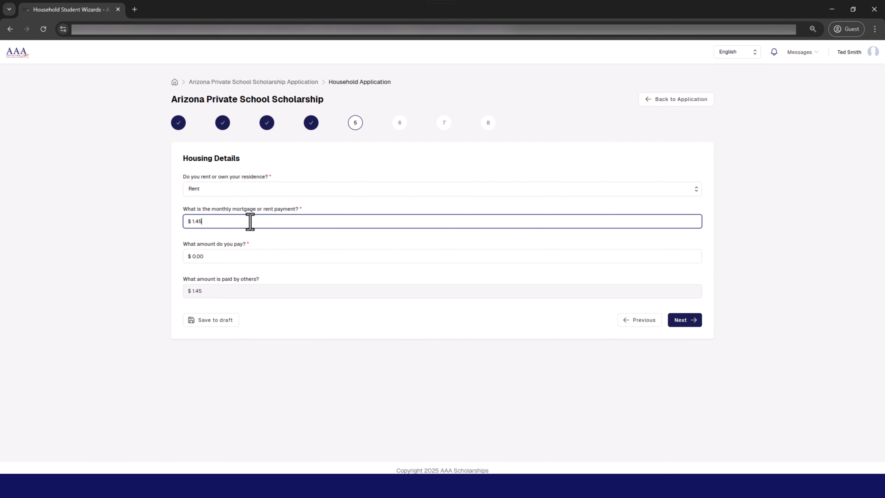
{"action": "type", "text": "0.00"}
{"action": "left_click", "coordinate": [384, 254]}
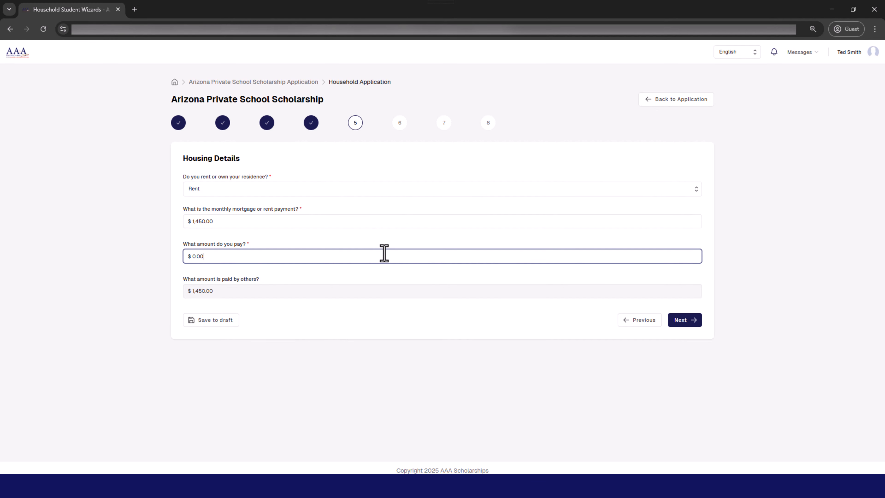
{"action": "type", "text": "145000"}
{"action": "left_click", "coordinate": [682, 318]}
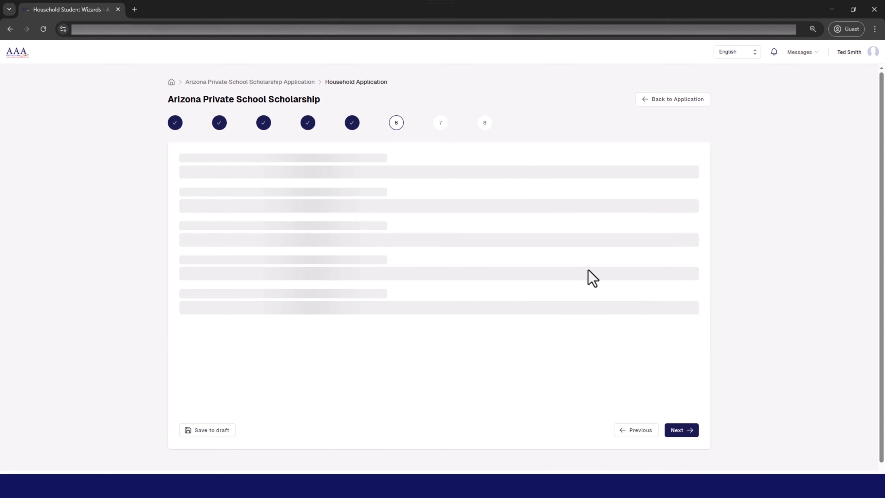
Set the parents' joint or separate filing to Not Applicable, the 2024 Form 1040 status to Filed and its dependents to 1.
{"action": "left_click", "coordinate": [358, 188]}
{"action": "left_click", "coordinate": [335, 217]}
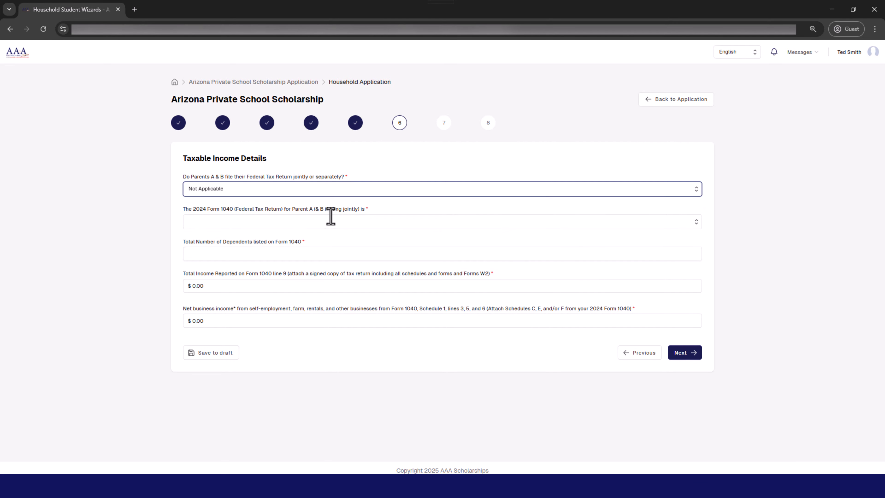
{"action": "left_click", "coordinate": [329, 221]}
{"action": "left_click", "coordinate": [303, 237]}
{"action": "left_click", "coordinate": [296, 253]}
{"action": "type", "text": "1"}
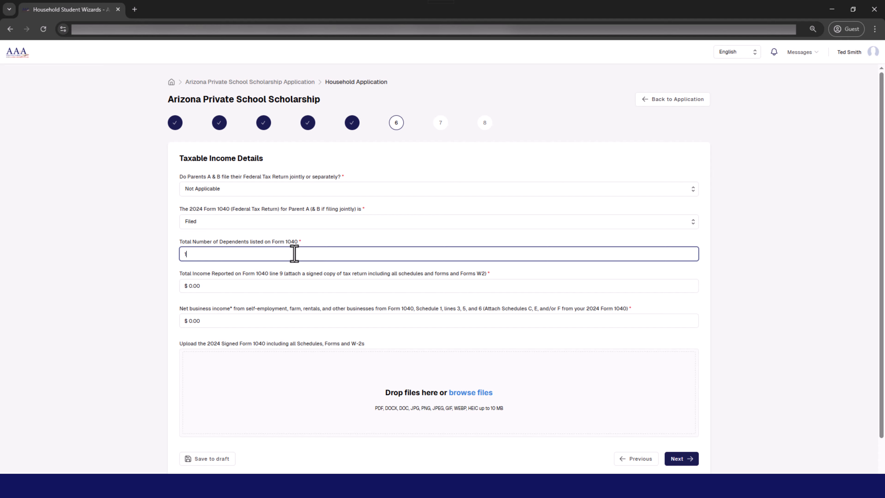
Enter $45,500.00 as the total income reported on Form 1040 line 9.
{"action": "left_click", "coordinate": [268, 284]}
{"action": "type", "text": "45"}
{"action": "type", "text": "5,500."}
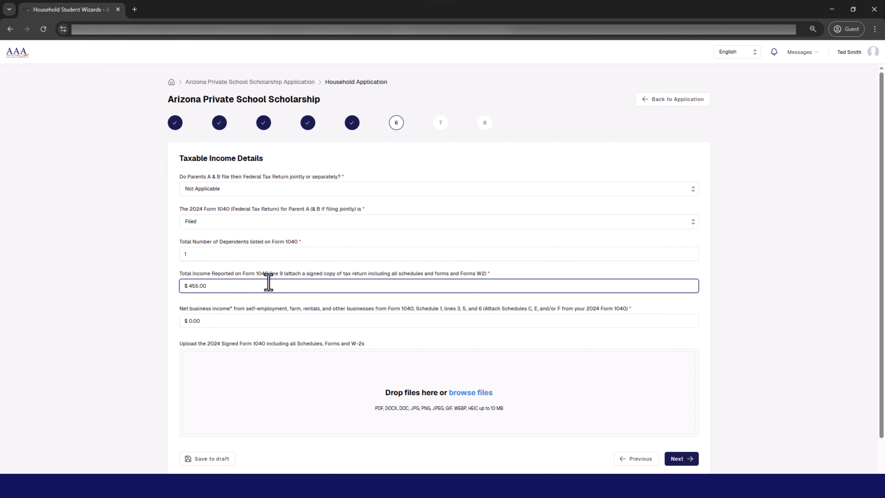
{"action": "type", "text": "00"}
Upload Test Document as the signed 2024 Form 1040 and continue to the non-taxable earnings details.
{"action": "left_click", "coordinate": [469, 390]}
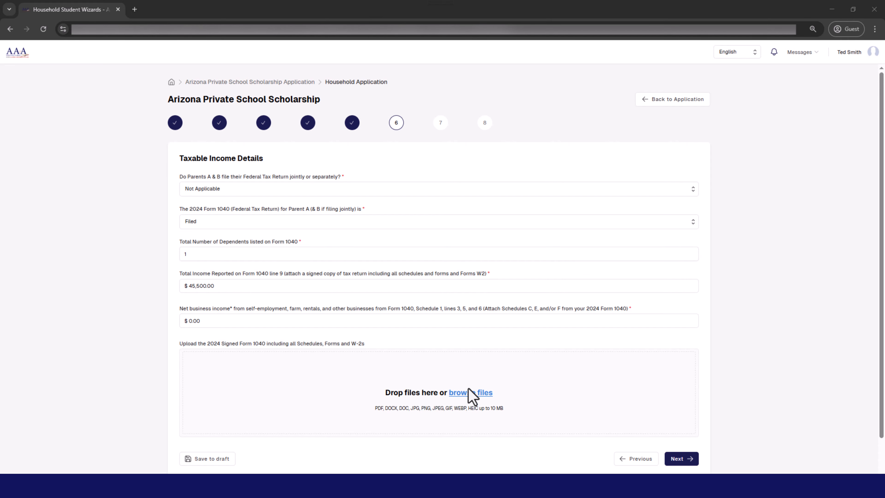
{"action": "left_click", "coordinate": [306, 118]}
{"action": "left_click", "coordinate": [786, 464]}
{"action": "scroll", "coordinate": [585, 267], "scroll_direction": "down", "scroll_amount": 1}
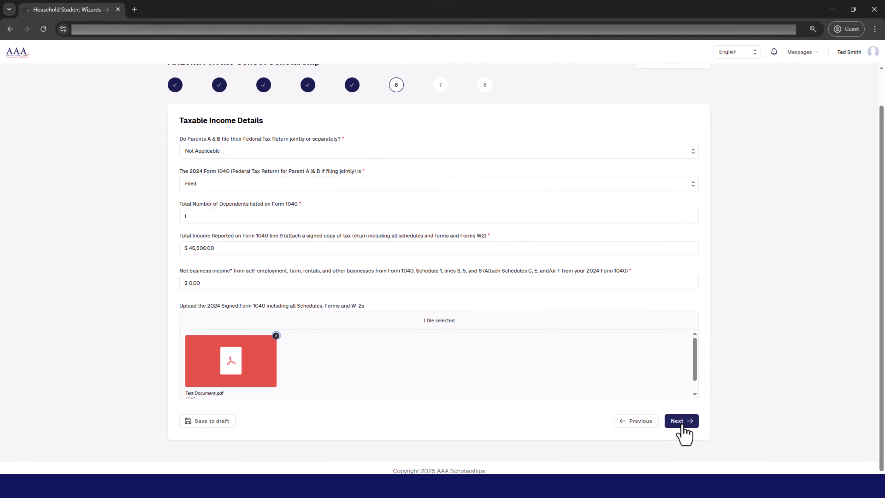
{"action": "left_click", "coordinate": [682, 422]}
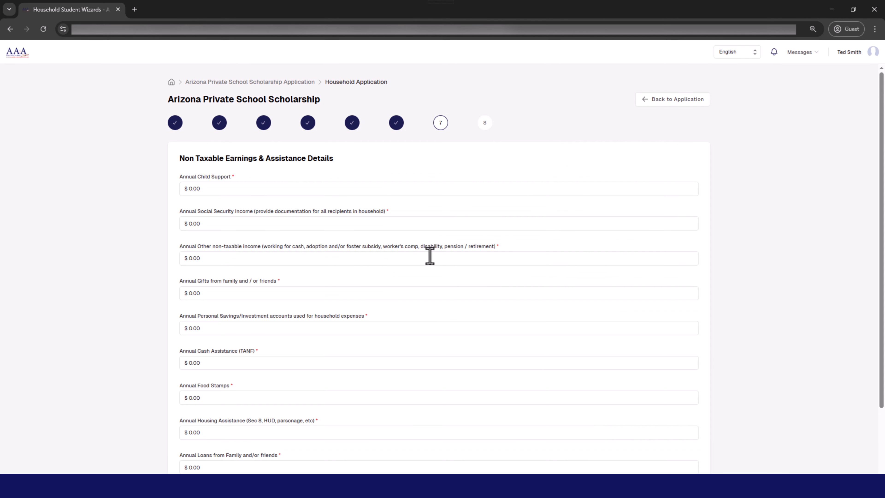
Continue past the non-taxable earnings with all amounts at $0.00 and upload Test Document as support for unusual circumstances.
{"action": "scroll", "coordinate": [279, 237], "scroll_direction": "down", "scroll_amount": 2}
{"action": "left_click", "coordinate": [676, 420]}
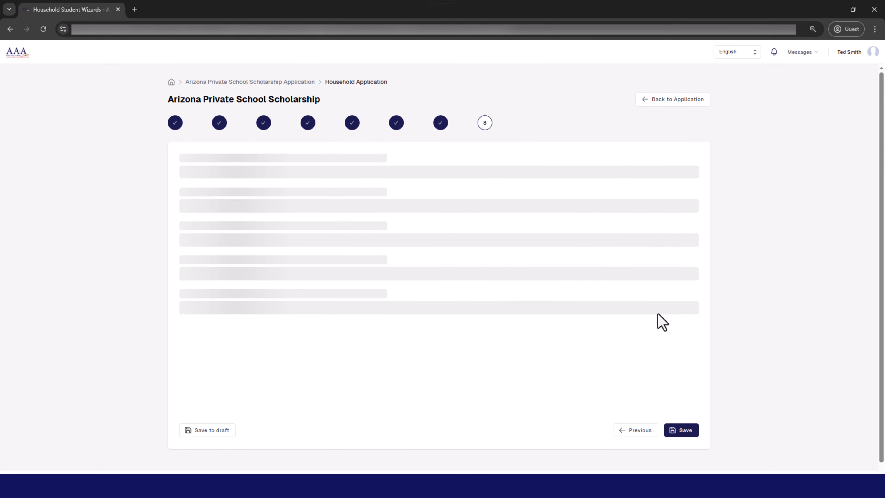
{"action": "left_click", "coordinate": [477, 292]}
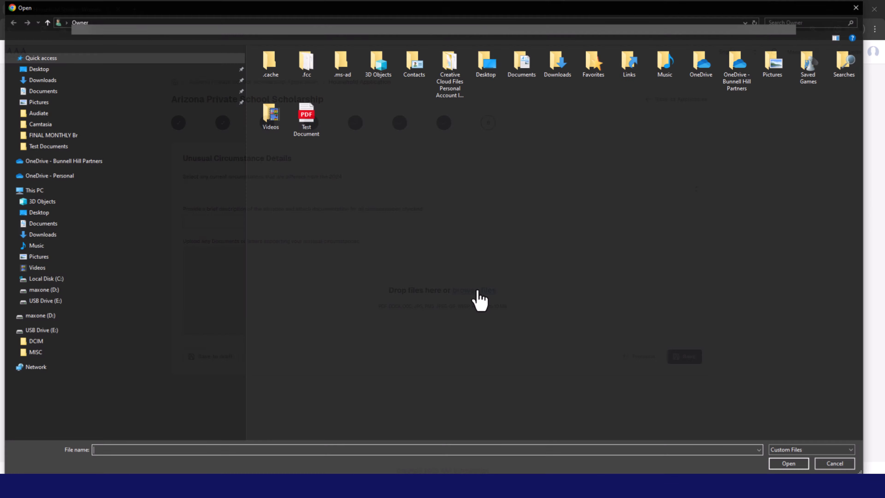
{"action": "left_click", "coordinate": [306, 118]}
{"action": "left_click", "coordinate": [788, 463]}
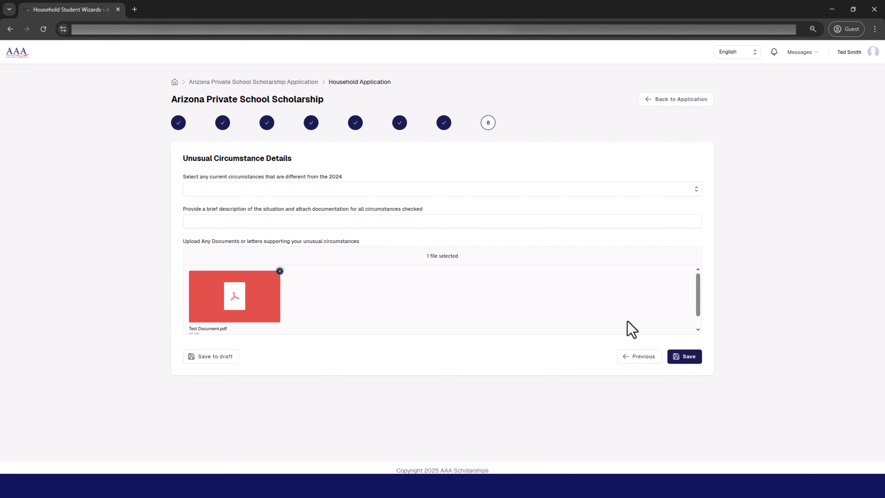
Choose Change in family living status as the circumstance differing from 2024 and save the household application.
{"action": "left_click", "coordinate": [614, 189]}
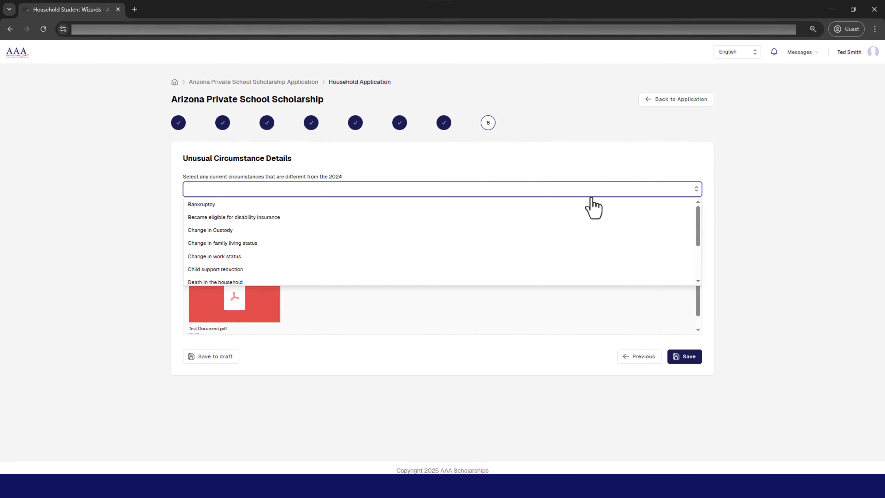
{"action": "left_click", "coordinate": [542, 244]}
{"action": "left_click", "coordinate": [688, 357]}
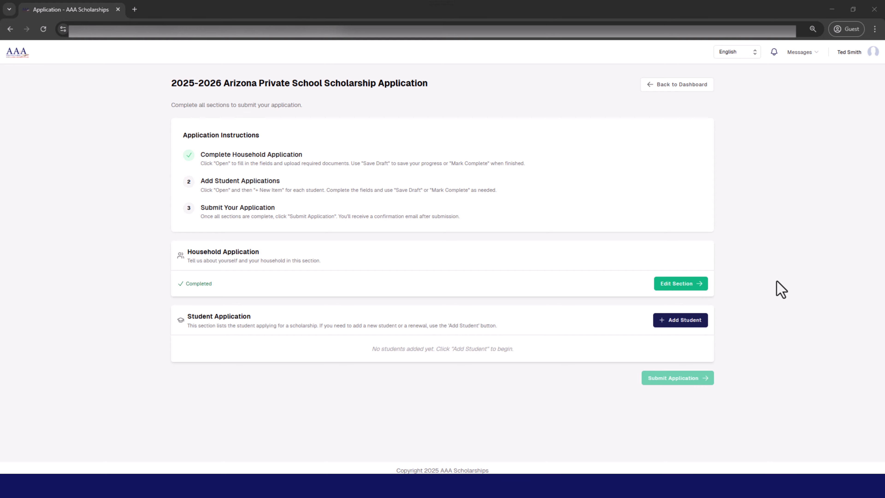
Start adding a student to the application and enter the student's first name.
{"action": "left_click", "coordinate": [683, 322]}
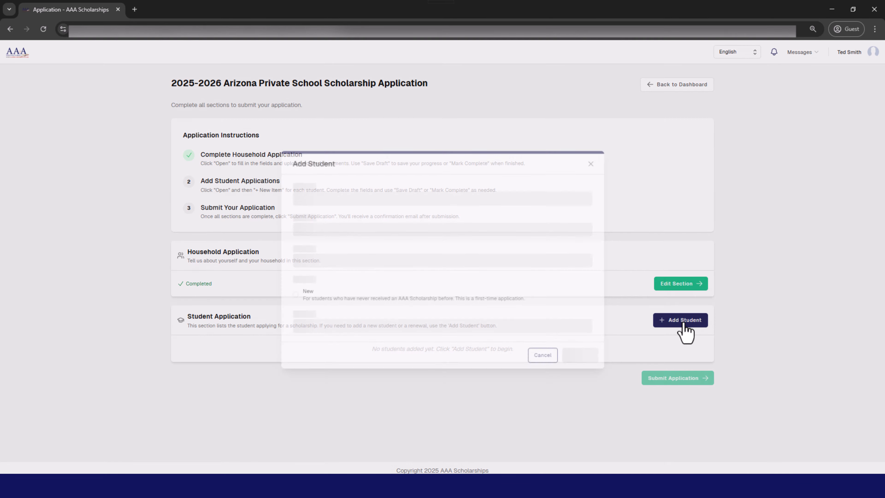
{"action": "left_click", "coordinate": [402, 197]}
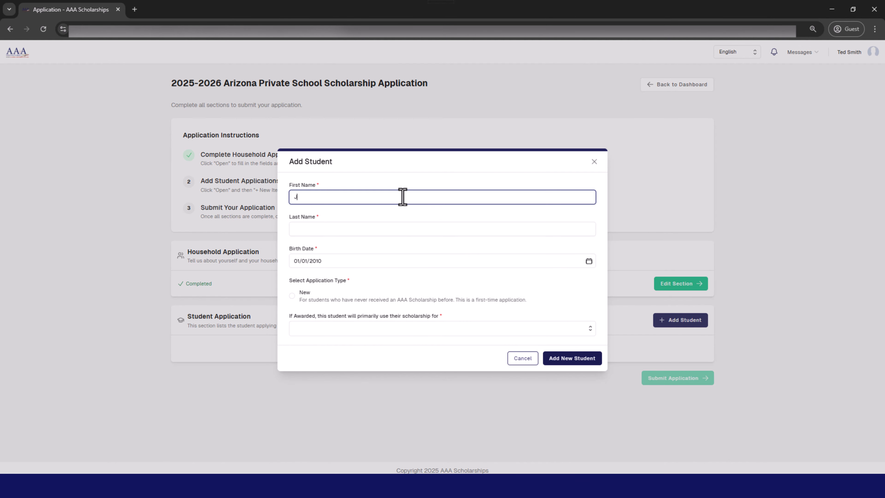
{"action": "type", "text": "Jimmy"}
{"action": "key", "text": "Tab"}
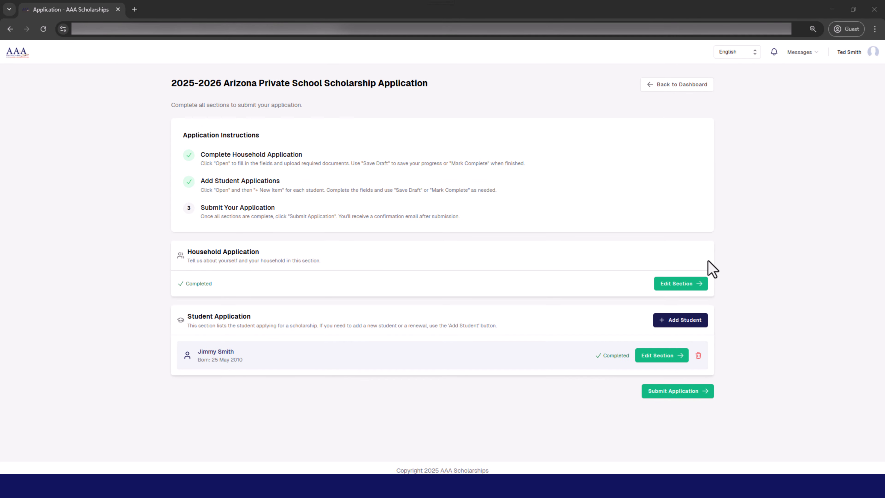
Submit the completed 2025-2026 Arizona Private School Scholarship application.
{"action": "left_click", "coordinate": [677, 391]}
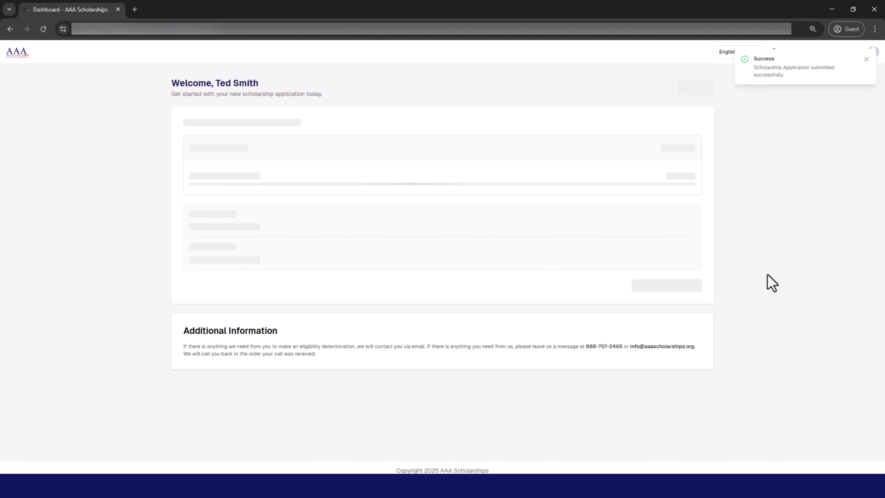